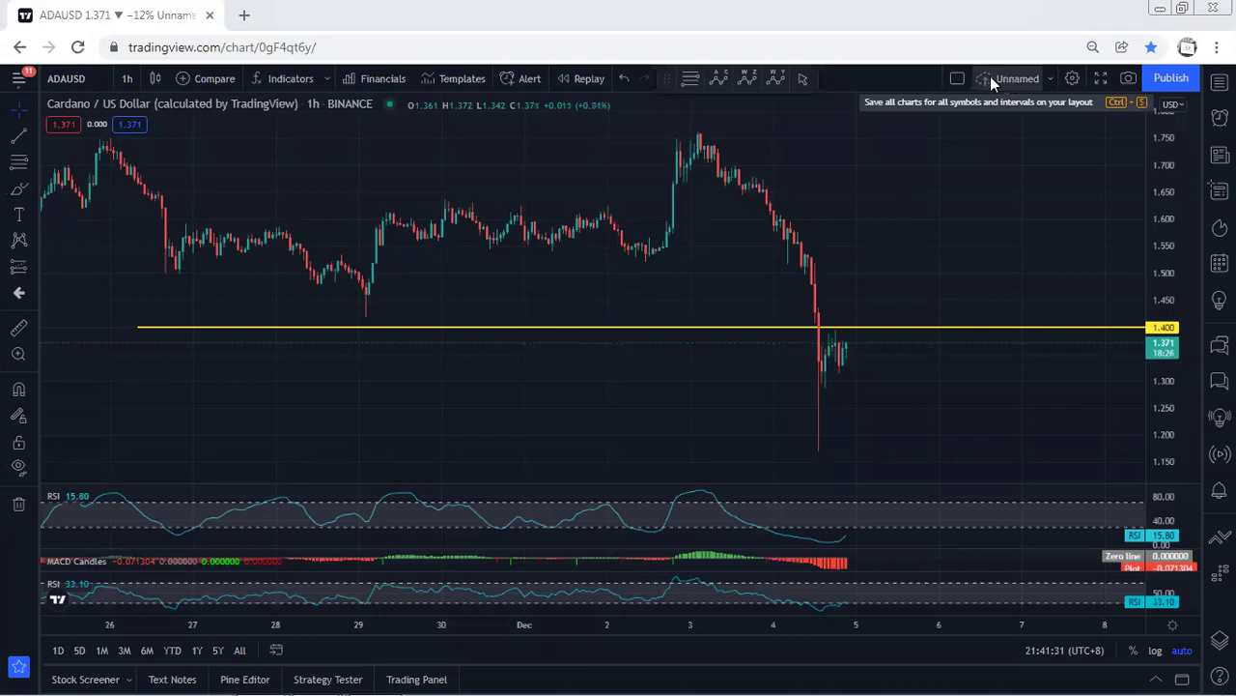
- Annotate the hourly chart with freehand strokes on the latest decline, the consolidation's base and the 1.400 level, and erase them
click(1009, 77)
drag(770, 214, 807, 247)
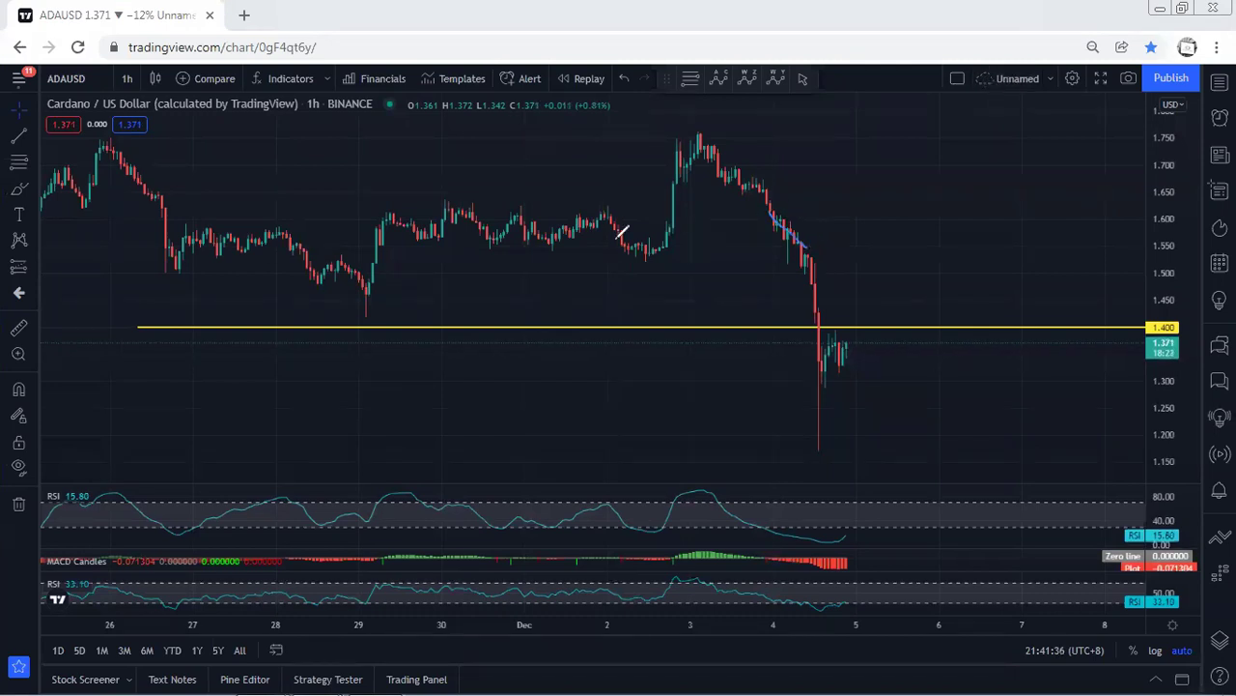
drag(384, 247, 665, 252)
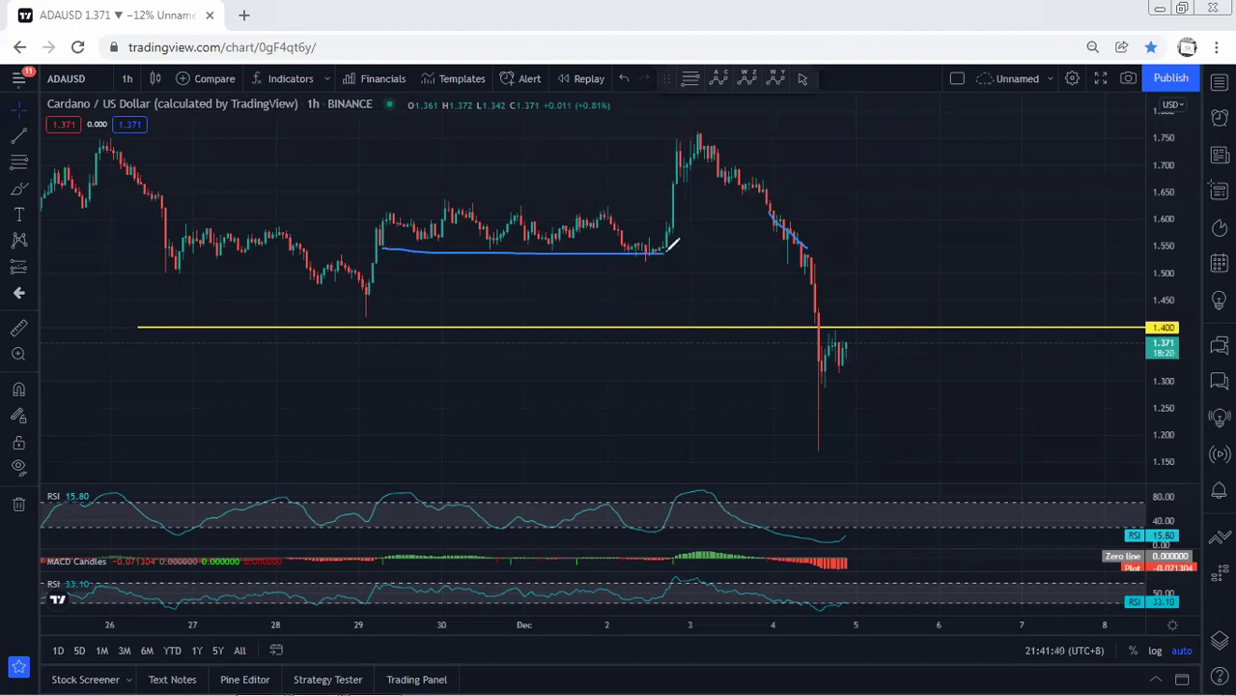
drag(900, 253, 942, 317)
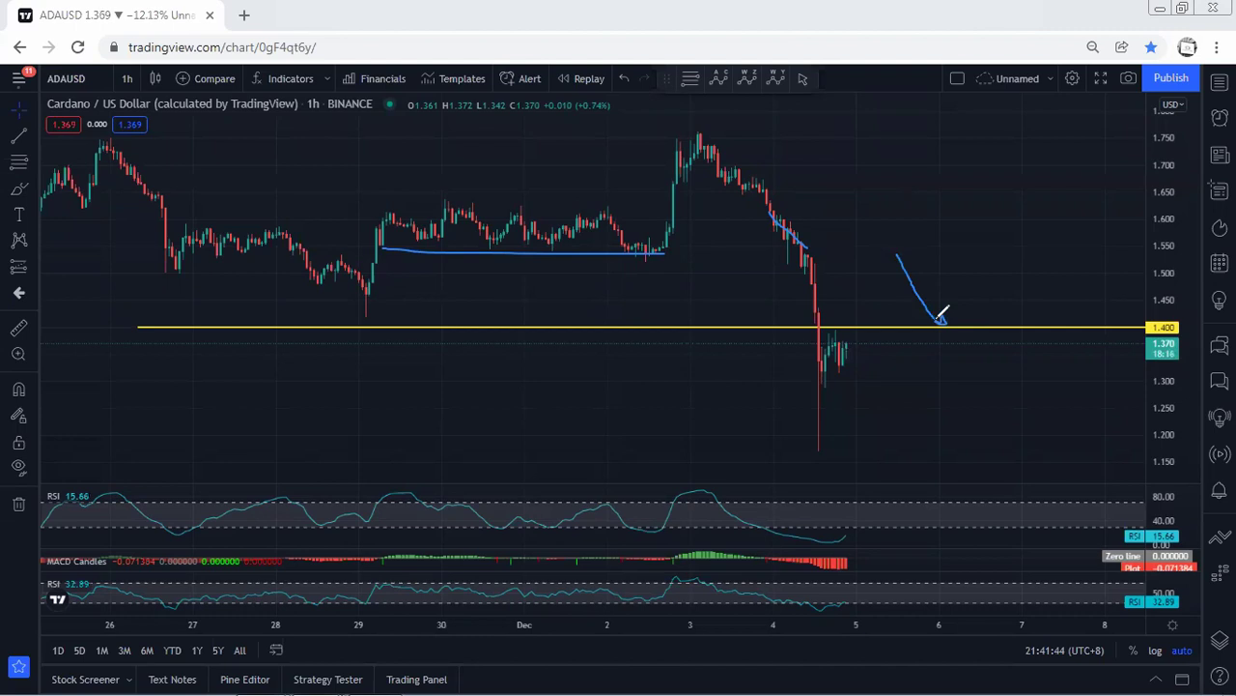
drag(937, 319, 944, 312)
mouse_move(798, 259)
mouse_down()
mouse_move(841, 442)
mouse_move(859, 279)
mouse_move(812, 278)
mouse_up()
key(e)
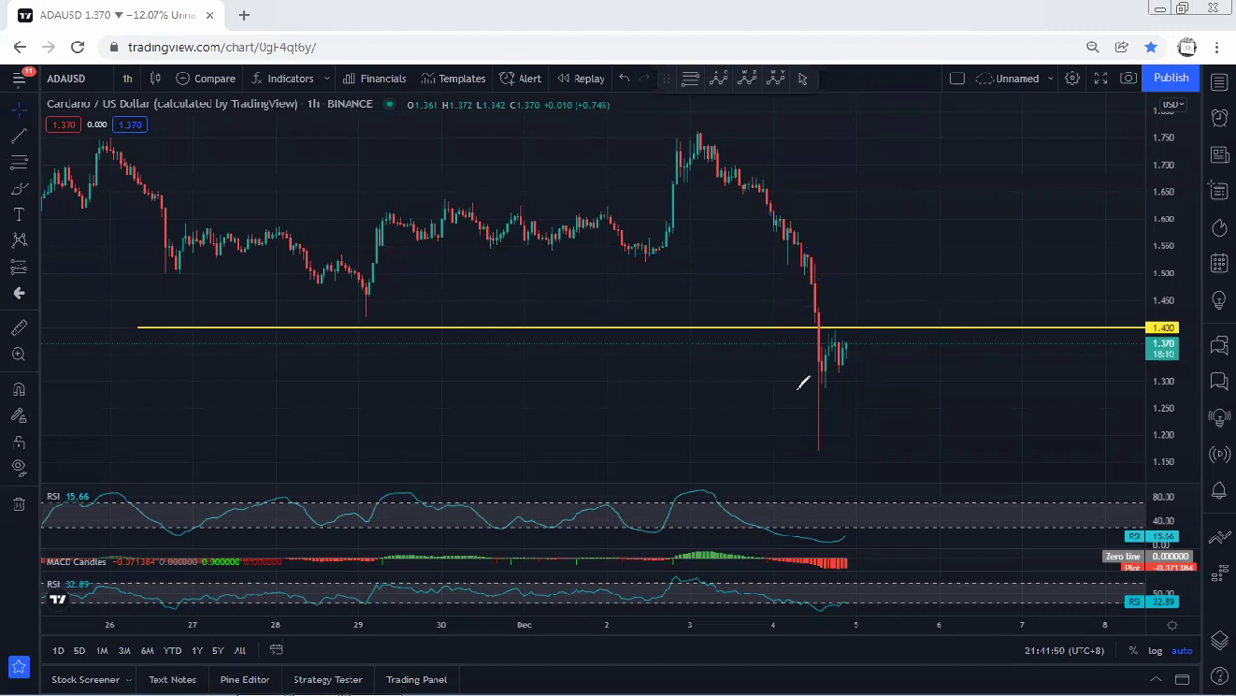
key(Escape)
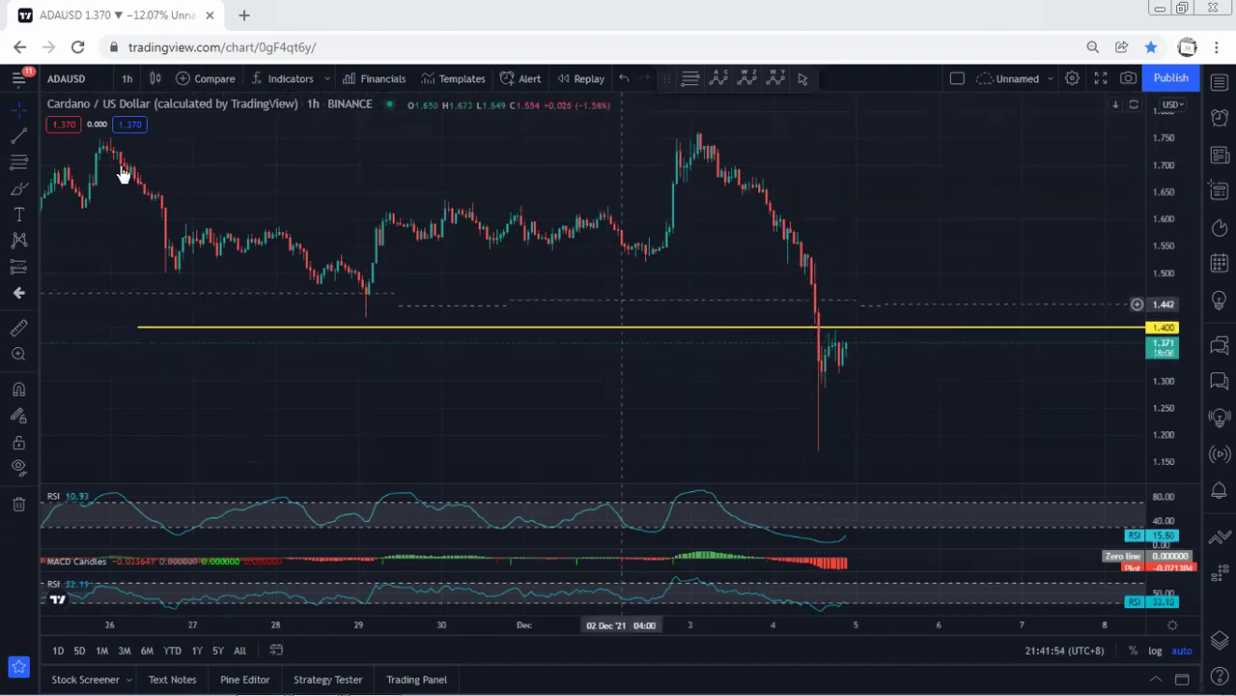
- Switch the chart to the 1-day interval and review the price action from May through the December drop
click(127, 78)
click(125, 437)
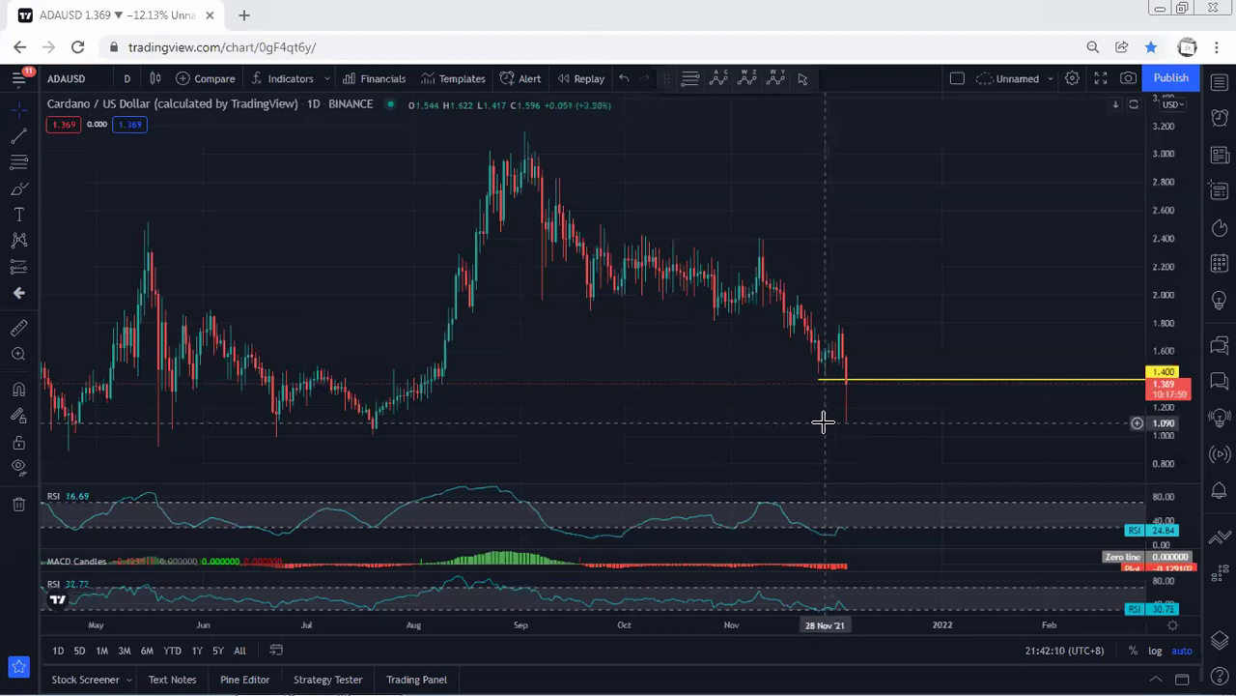
drag(349, 258, 383, 254)
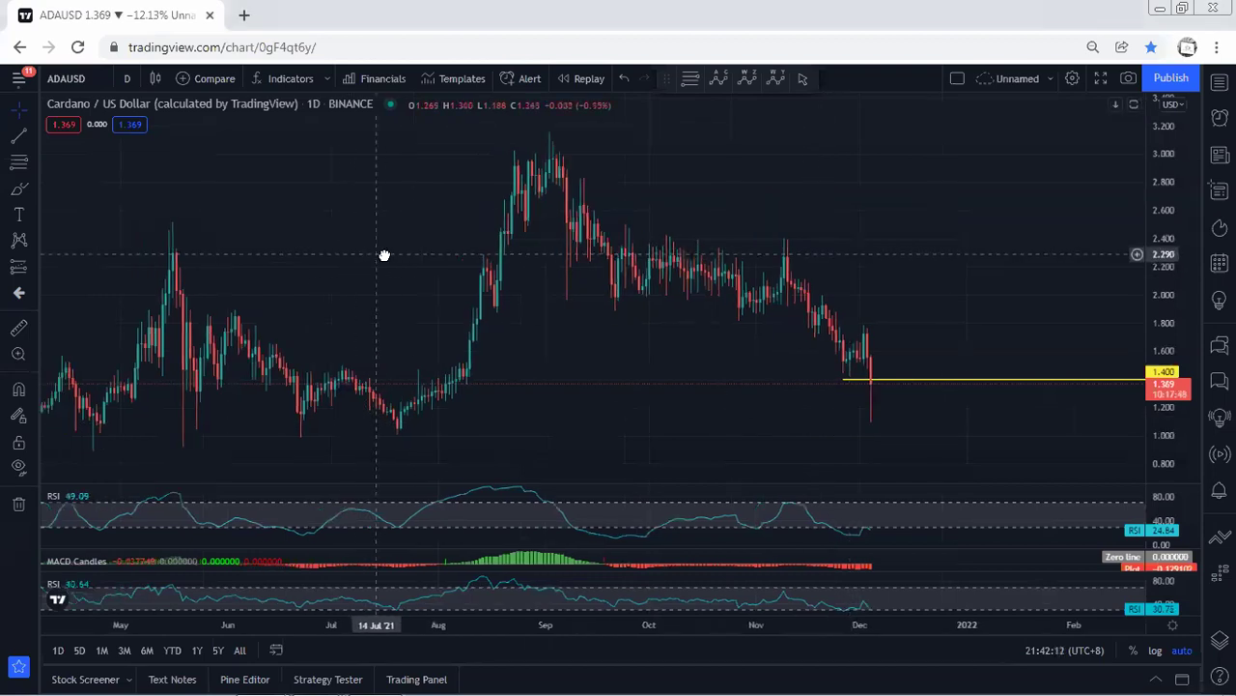
mouse_move(291, 392)
mouse_down()
mouse_move(445, 400)
mouse_move(299, 397)
mouse_up()
key(Delete)
drag(651, 320, 593, 319)
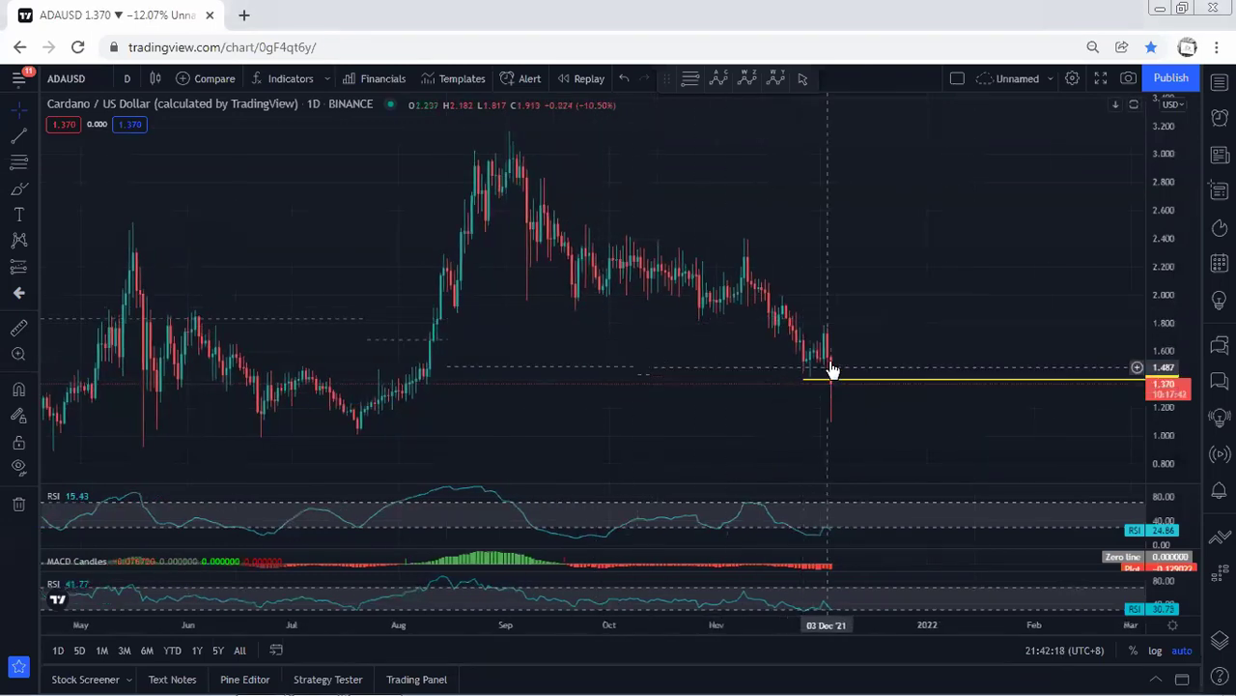
- Switch the chart to the 4-hour interval and examine the upper RSI and MACD Candles panes enlarged, restoring each one
click(130, 75)
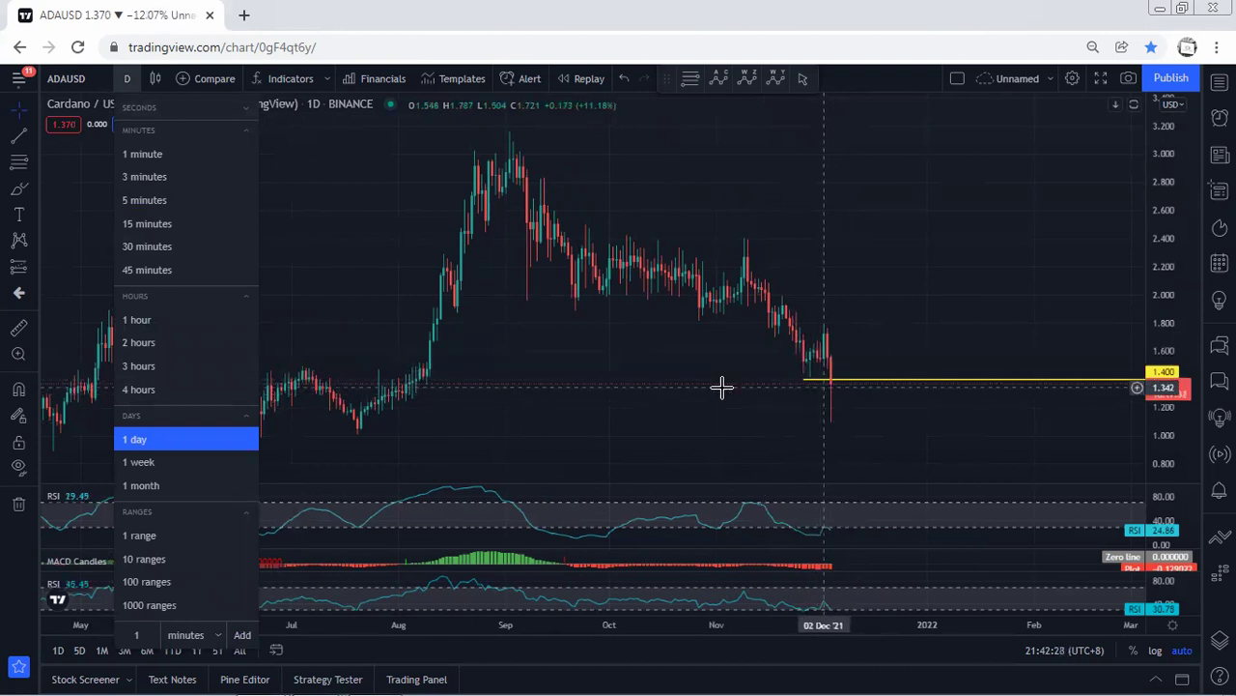
click(147, 390)
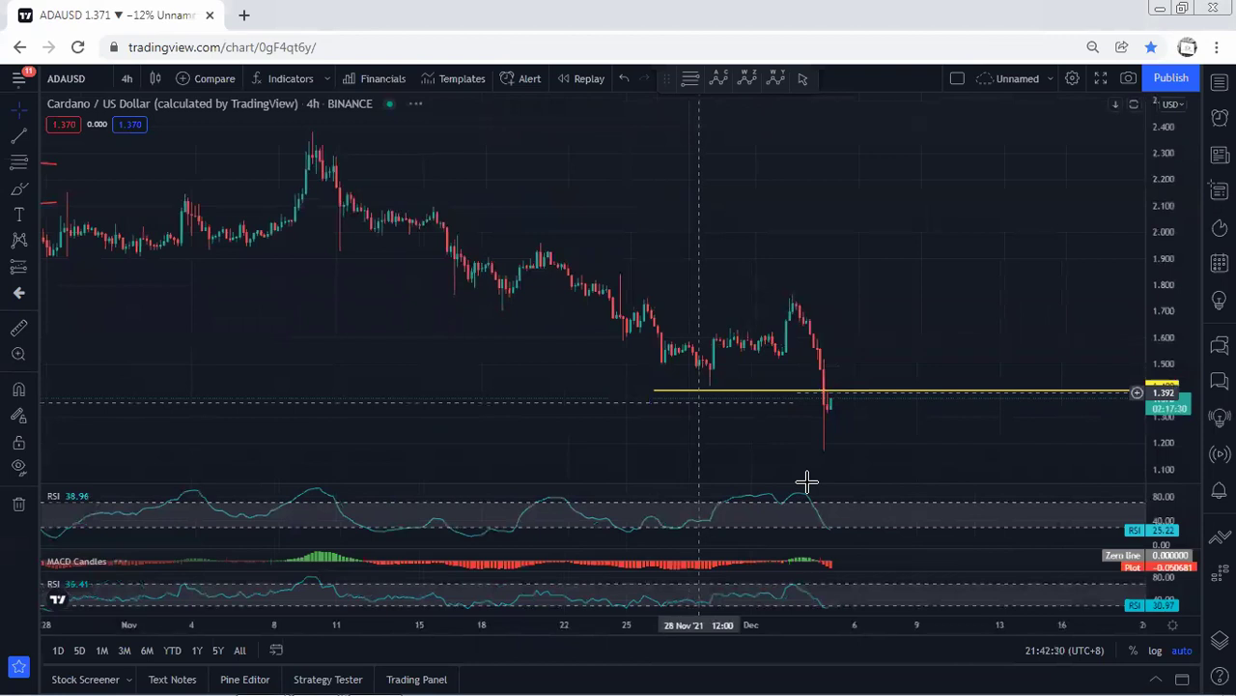
double_click(870, 513)
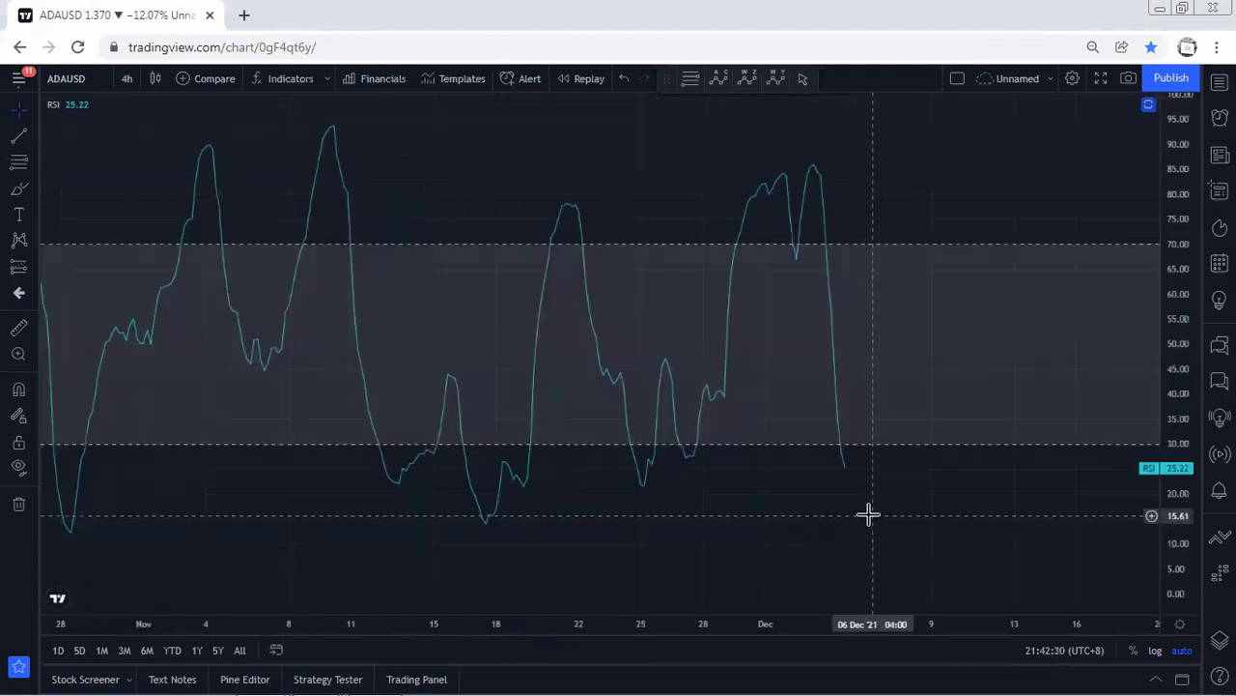
double_click(676, 505)
double_click(878, 558)
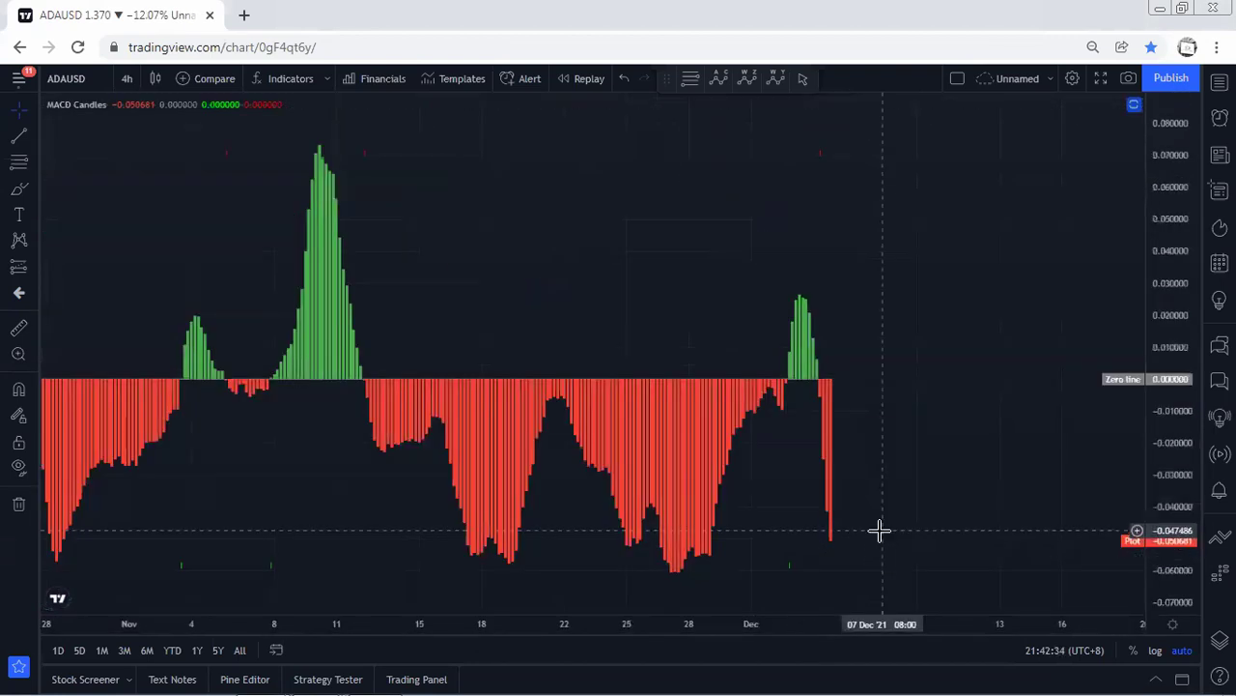
double_click(879, 526)
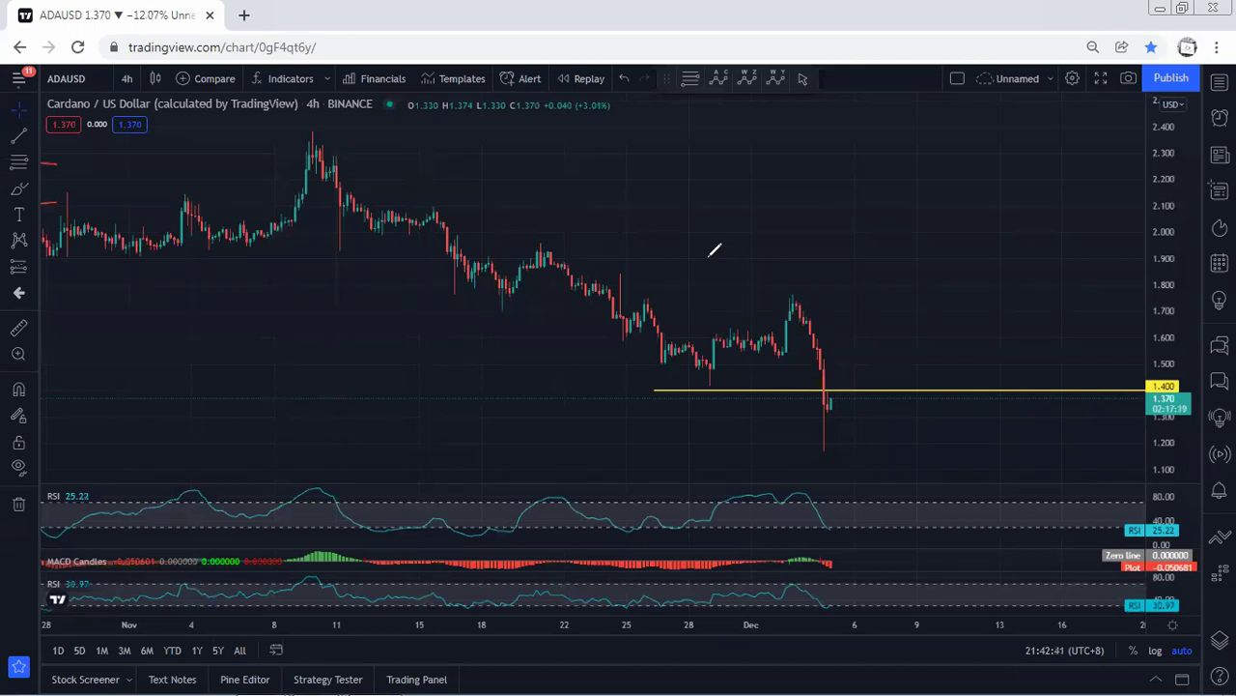
- Sketch the consolidation channel before December's breakout and the following drop through 1.400 freehand, removing the strokes
mouse_move(721, 329)
mouse_down()
mouse_move(783, 332)
mouse_move(728, 349)
mouse_move(793, 357)
mouse_move(794, 305)
mouse_up()
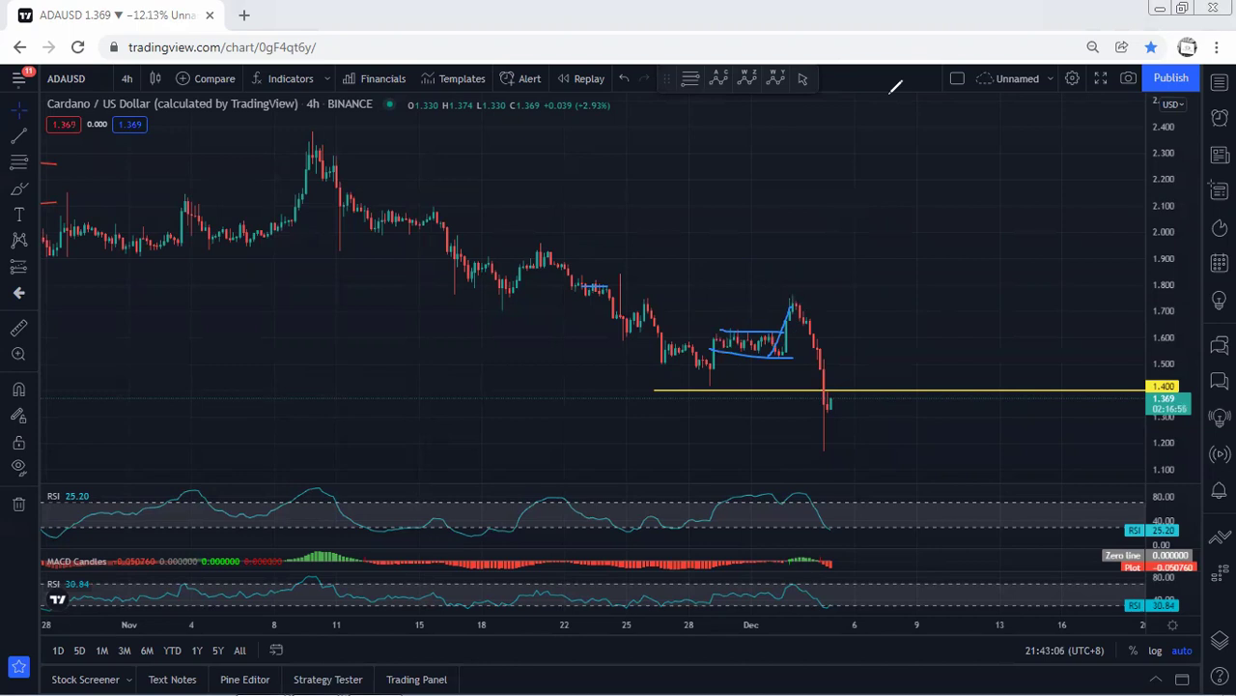
key(e)
drag(806, 315, 831, 411)
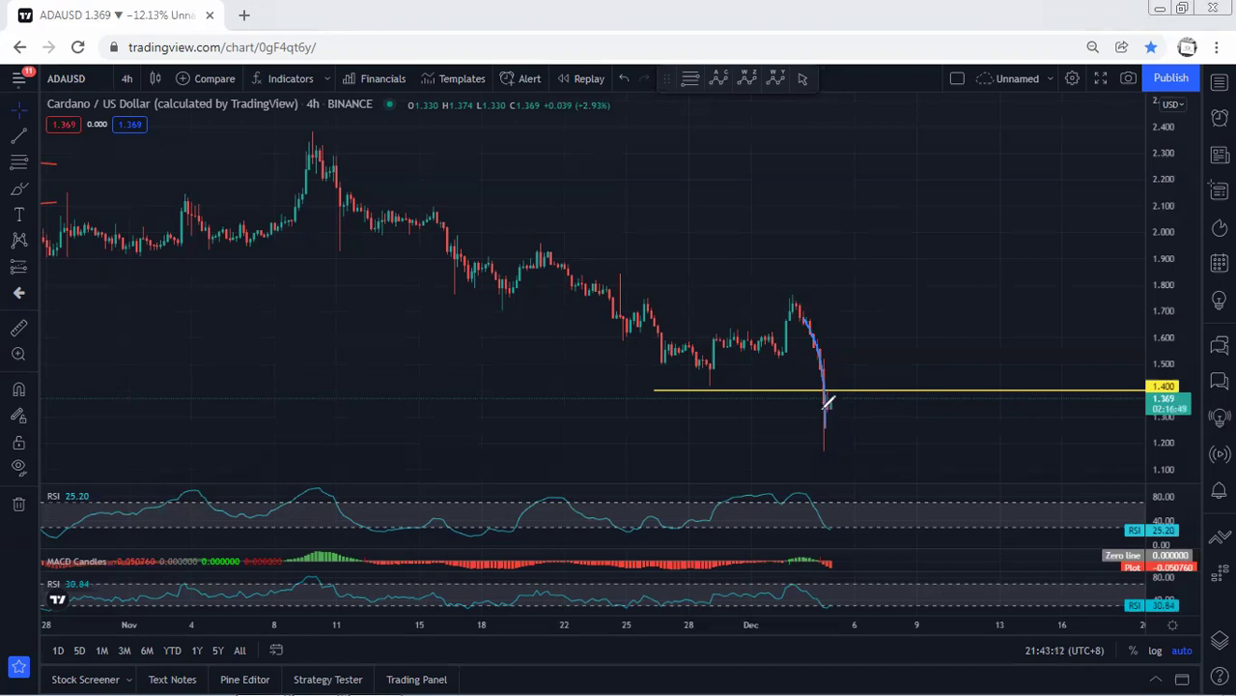
key(ctrl+z)
- Sketch a projected path from the latest candles, ranging under 1.400, dipping to about 1.25 and rising to about 1.83
mouse_move(819, 413)
mouse_down()
mouse_move(884, 396)
mouse_move(856, 380)
mouse_move(821, 384)
mouse_move(817, 400)
mouse_move(823, 410)
mouse_move(870, 394)
mouse_move(897, 310)
mouse_up()
key(ctrl+z)
mouse_move(828, 406)
mouse_down()
mouse_move(911, 351)
mouse_move(938, 297)
mouse_up()
key(ctrl+z)
mouse_move(826, 403)
mouse_down()
mouse_move(840, 419)
mouse_move(868, 411)
mouse_move(836, 395)
mouse_move(872, 378)
mouse_move(889, 415)
mouse_move(960, 271)
mouse_up()
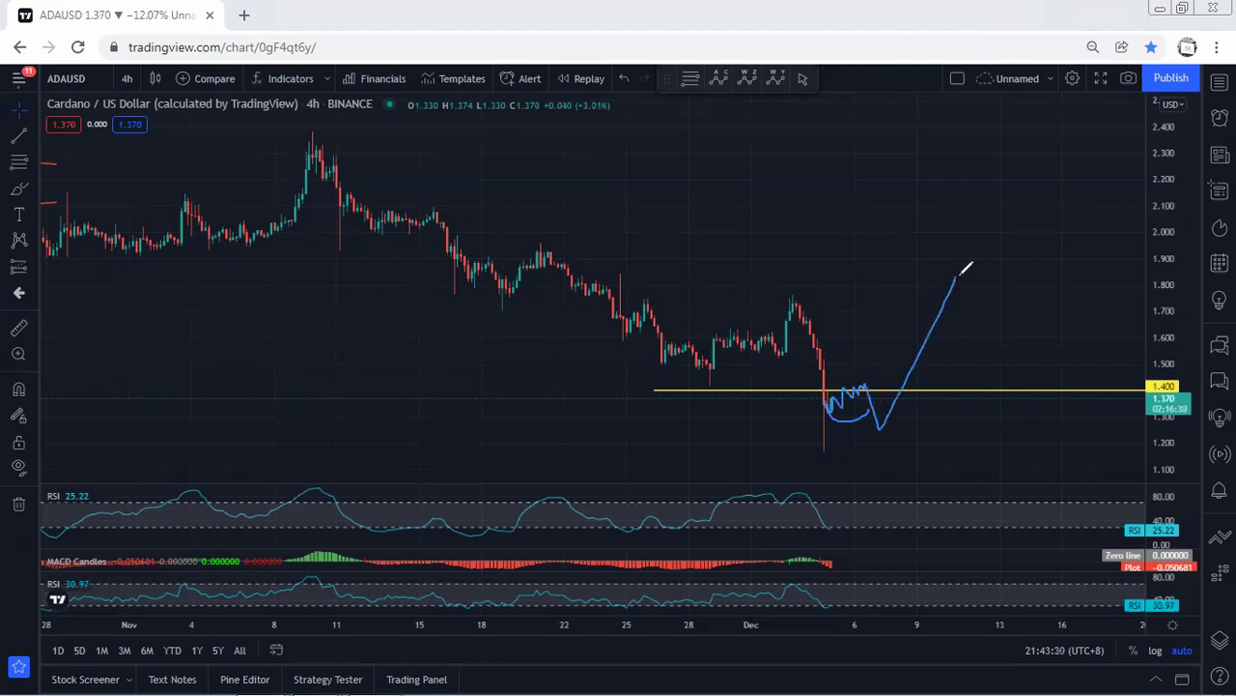
- Underline the wick low near 1.17 and circle the zone around the 1.400 level, clearing the drawings
mouse_move(843, 451)
mouse_down()
mouse_move(801, 451)
mouse_move(843, 450)
mouse_up()
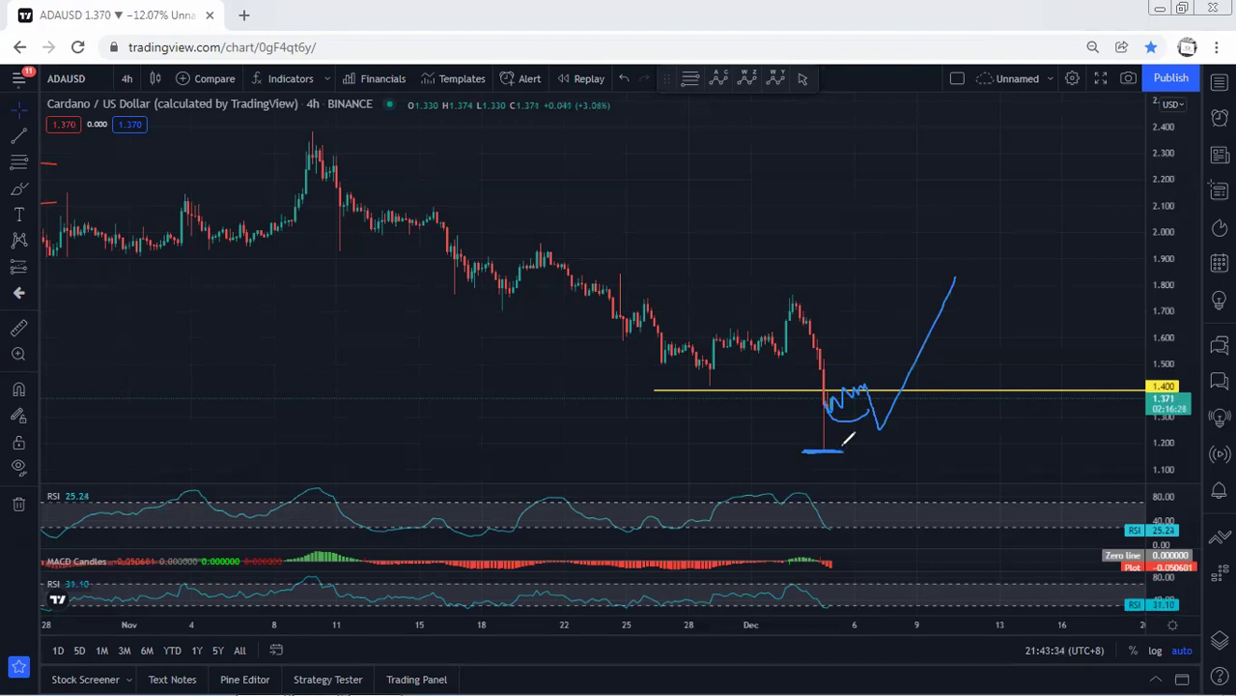
mouse_move(826, 398)
mouse_down()
mouse_move(877, 425)
mouse_move(852, 371)
mouse_move(824, 406)
mouse_up()
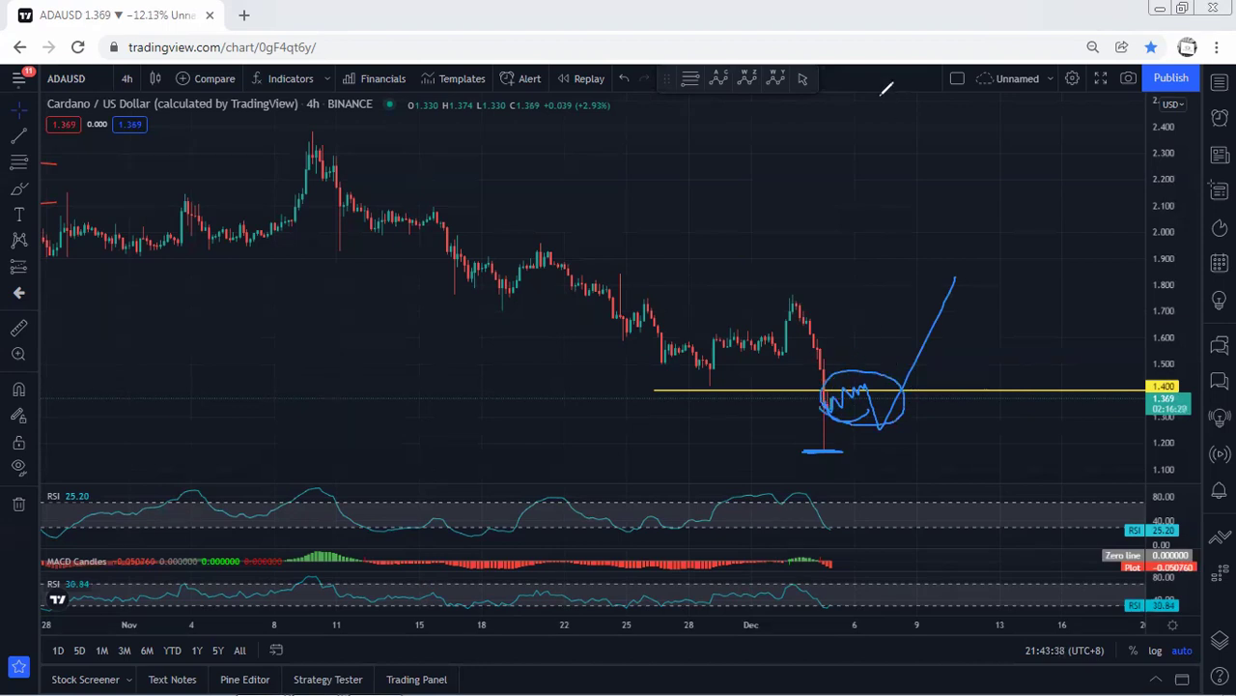
drag(808, 310, 823, 365)
key(e)
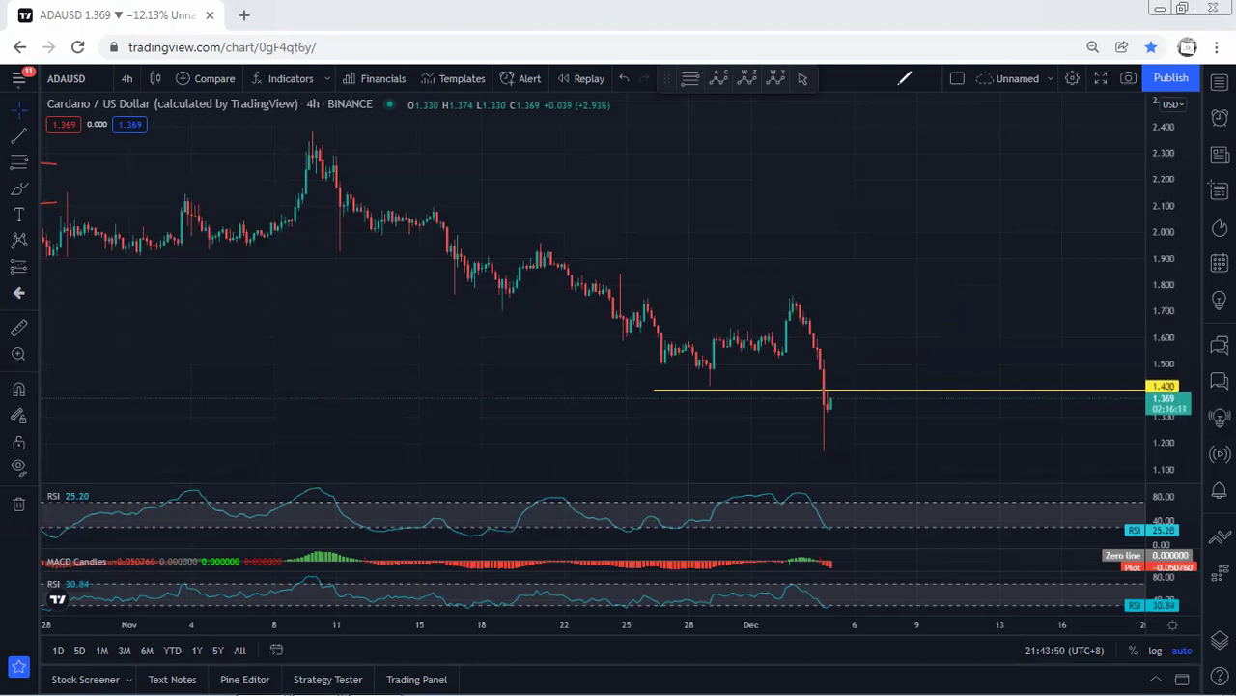
mouse_move(821, 405)
mouse_down()
mouse_move(875, 411)
mouse_move(898, 384)
mouse_move(819, 390)
mouse_up()
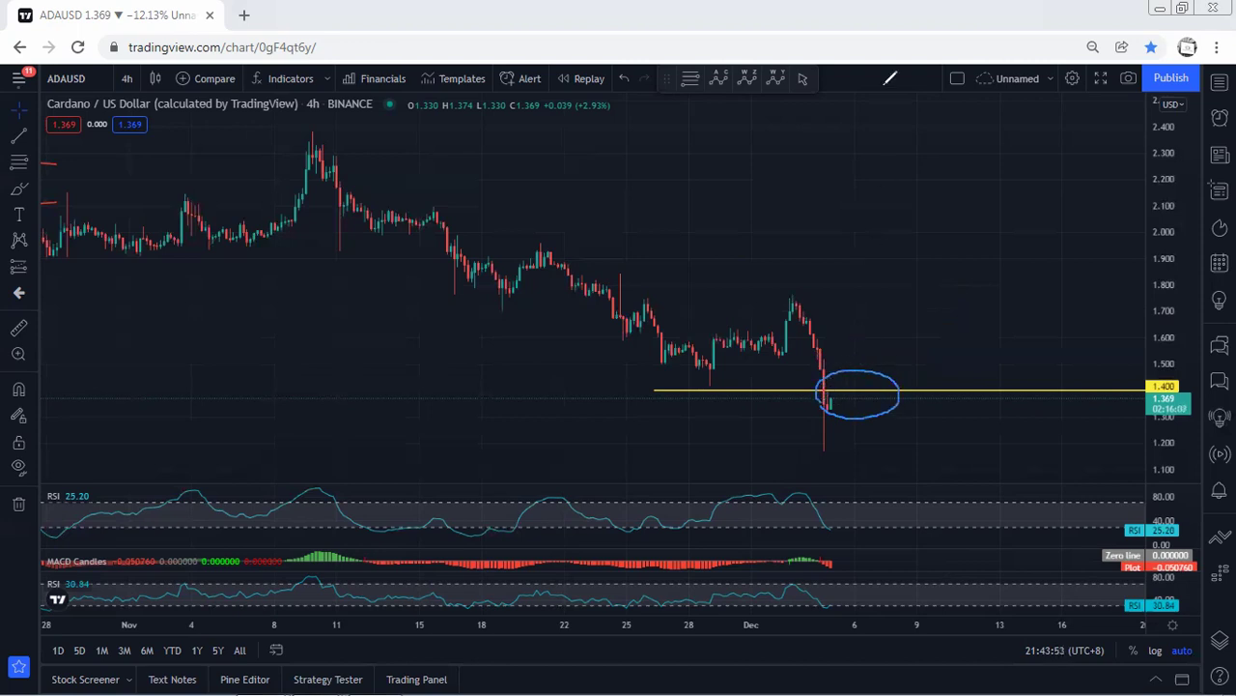
key(Escape)
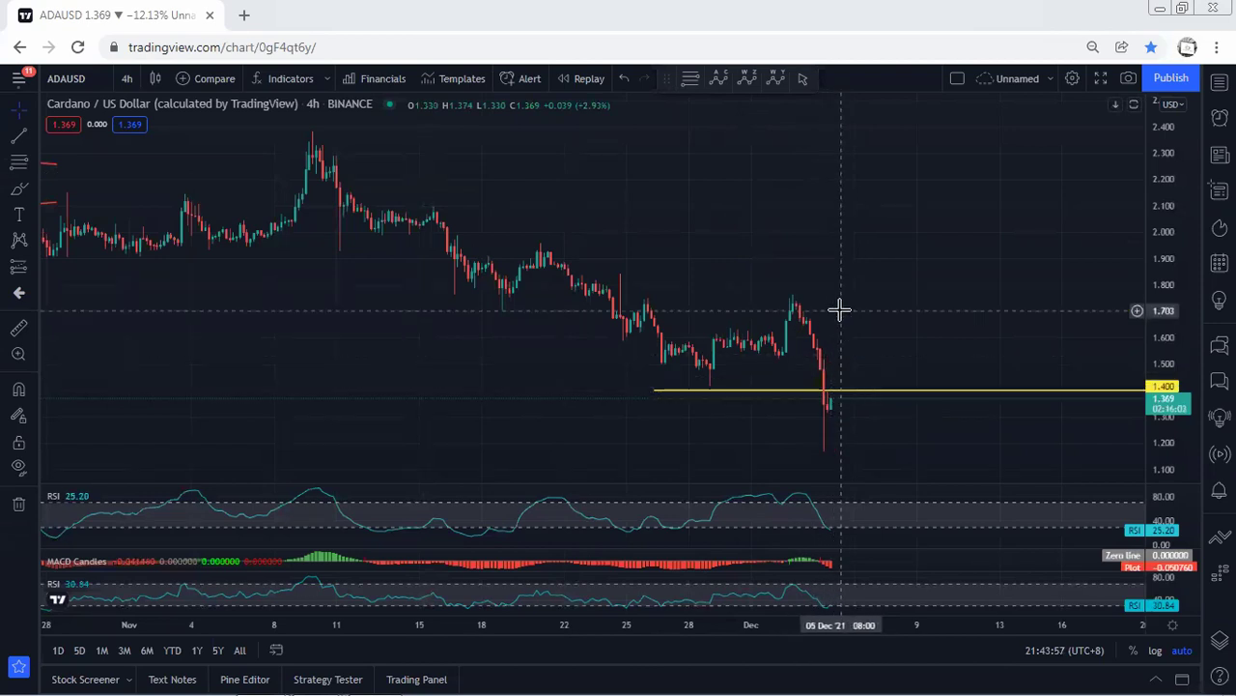
- Switch the chart to the 1-hour interval and shift it to leave more space after the latest candles
click(122, 81)
click(184, 323)
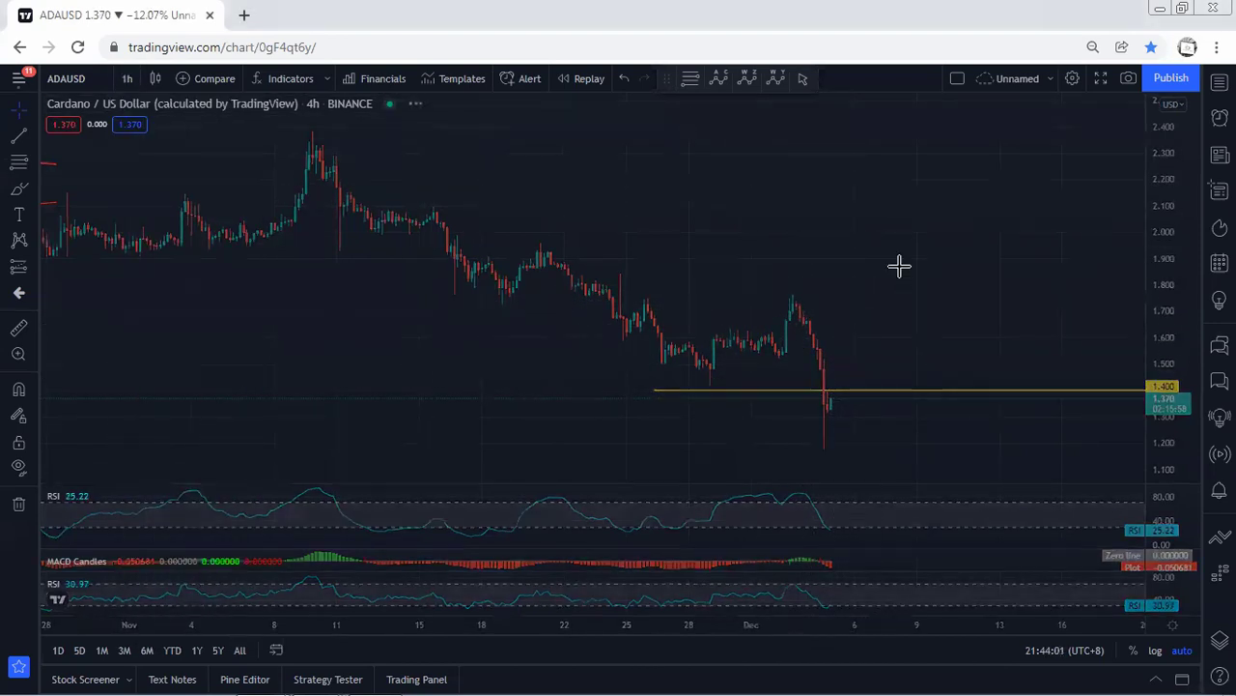
drag(881, 259, 853, 253)
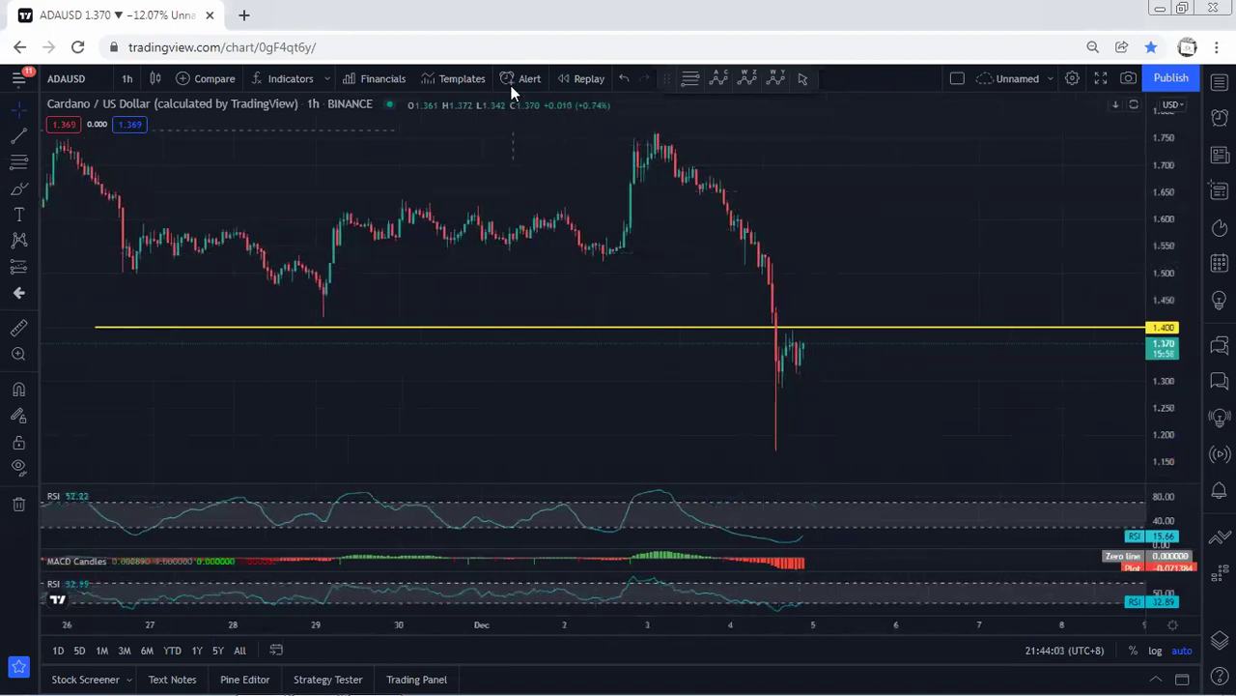
- Circle the latest hourly candles under 1.400, sketch a stepped breakout path to about 1.50, and erase the drawings
mouse_move(778, 365)
mouse_down()
mouse_move(800, 334)
mouse_move(834, 325)
mouse_move(866, 383)
mouse_move(898, 240)
mouse_up()
key(ctrl+z)
mouse_move(781, 346)
mouse_down()
mouse_move(787, 367)
mouse_move(814, 340)
mouse_move(776, 360)
mouse_up()
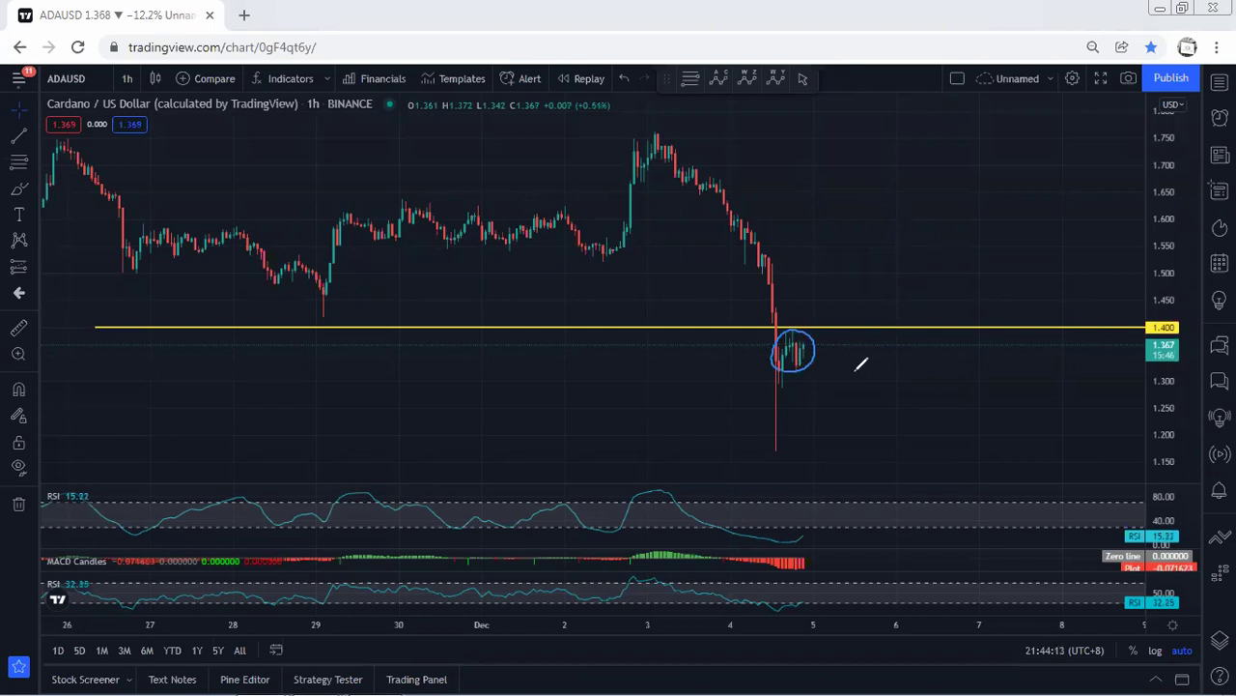
mouse_move(800, 356)
mouse_down()
mouse_move(811, 293)
mouse_move(834, 302)
mouse_move(855, 269)
mouse_up()
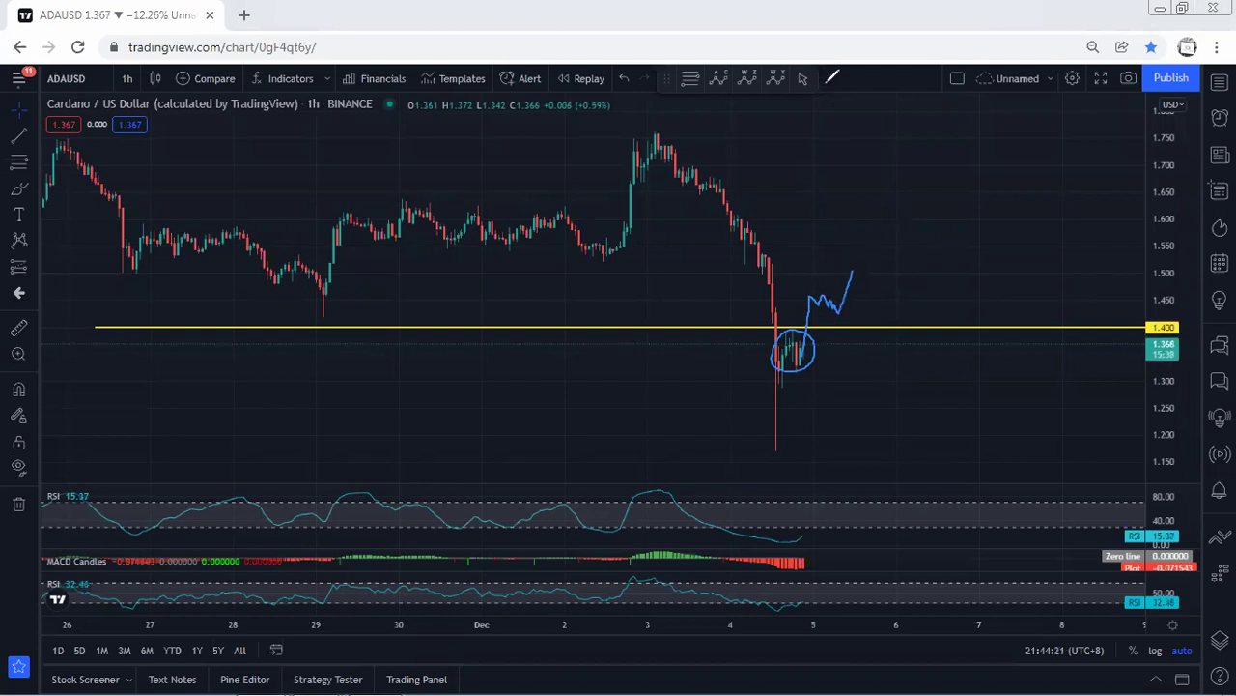
key(e)
- Sketch a flag pattern with its pole, pointing arrows and an upward breakout over the latest candles, and erase it
mouse_move(798, 328)
mouse_down()
mouse_move(825, 359)
mouse_move(809, 371)
mouse_up()
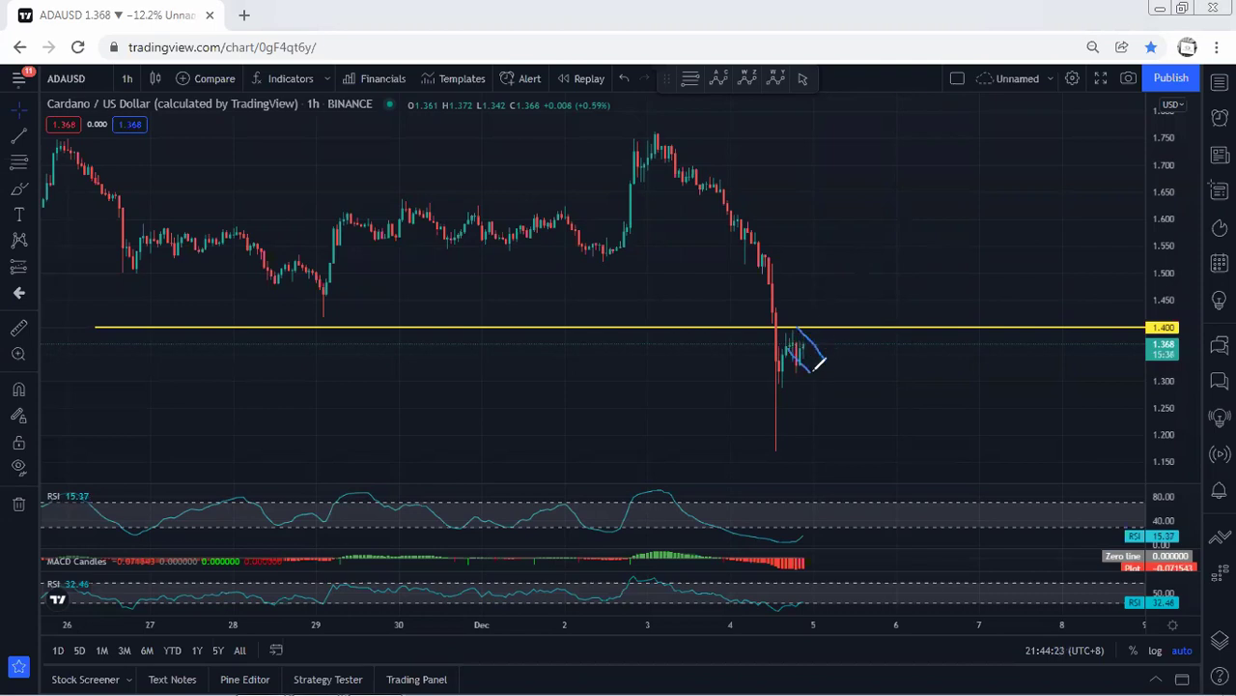
drag(773, 415, 791, 338)
drag(866, 333, 826, 340)
mouse_move(820, 344)
mouse_down()
mouse_move(843, 396)
mouse_move(819, 376)
mouse_up()
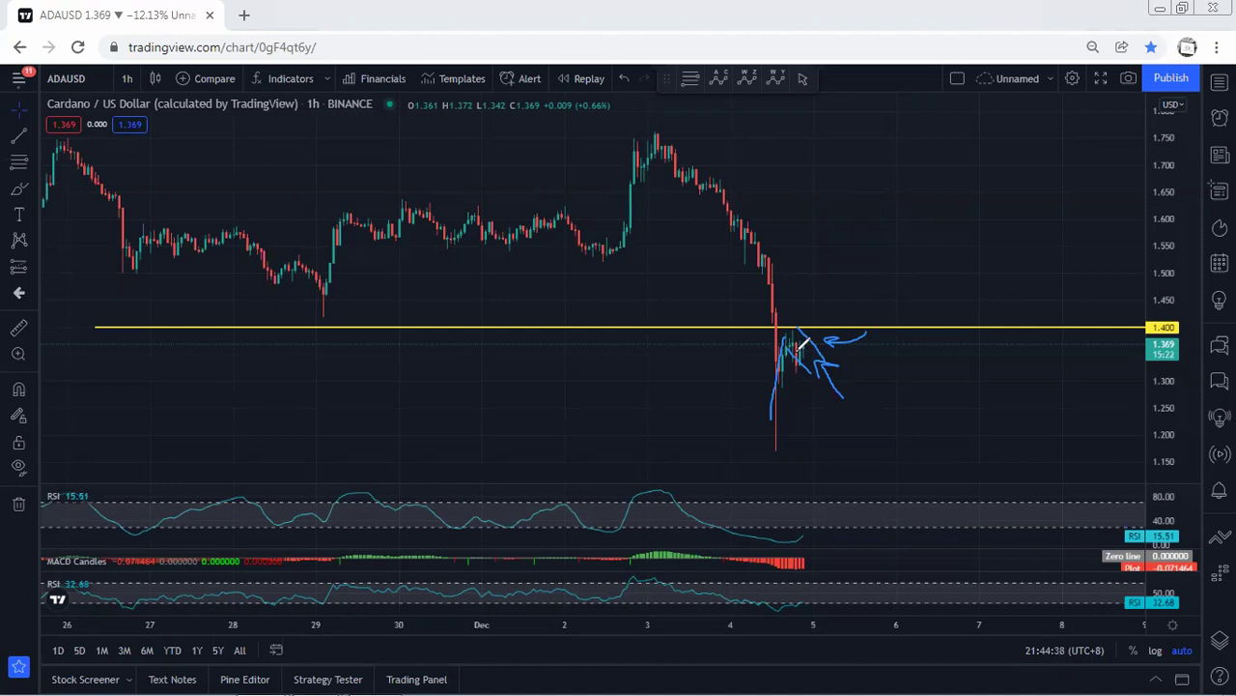
mouse_move(804, 345)
mouse_down()
mouse_move(825, 315)
mouse_move(829, 255)
mouse_move(839, 263)
mouse_up()
key(e)
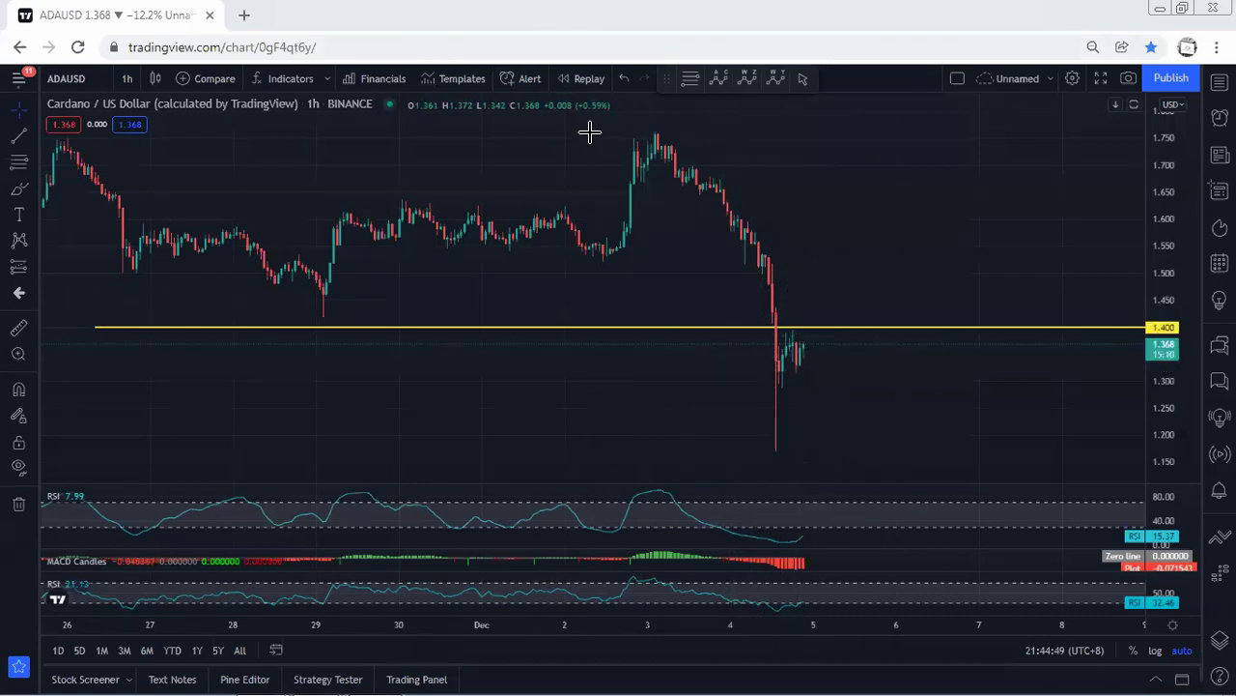
- Circle the latest candles around 1.400 with a curved rebound path to about 1.64, and clear the drawings
mouse_move(848, 345)
mouse_down()
mouse_move(772, 323)
mouse_move(787, 359)
mouse_move(855, 355)
mouse_move(921, 192)
mouse_up()
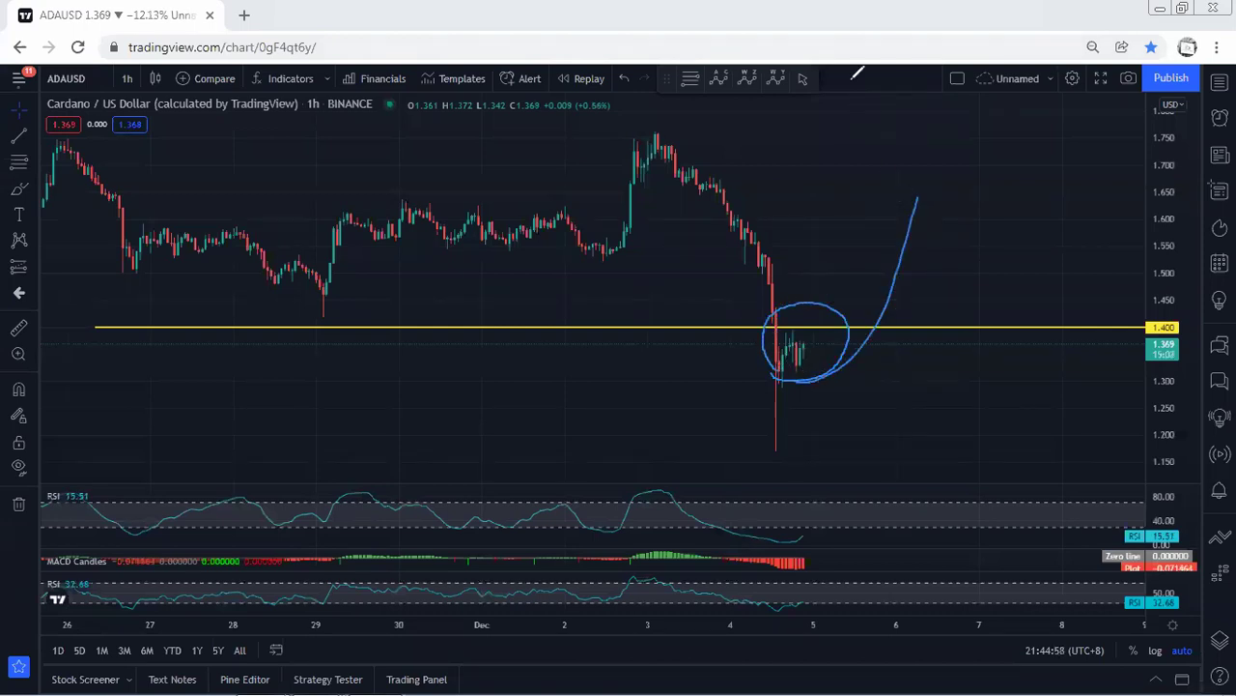
key(Escape)
drag(349, 150, 368, 152)
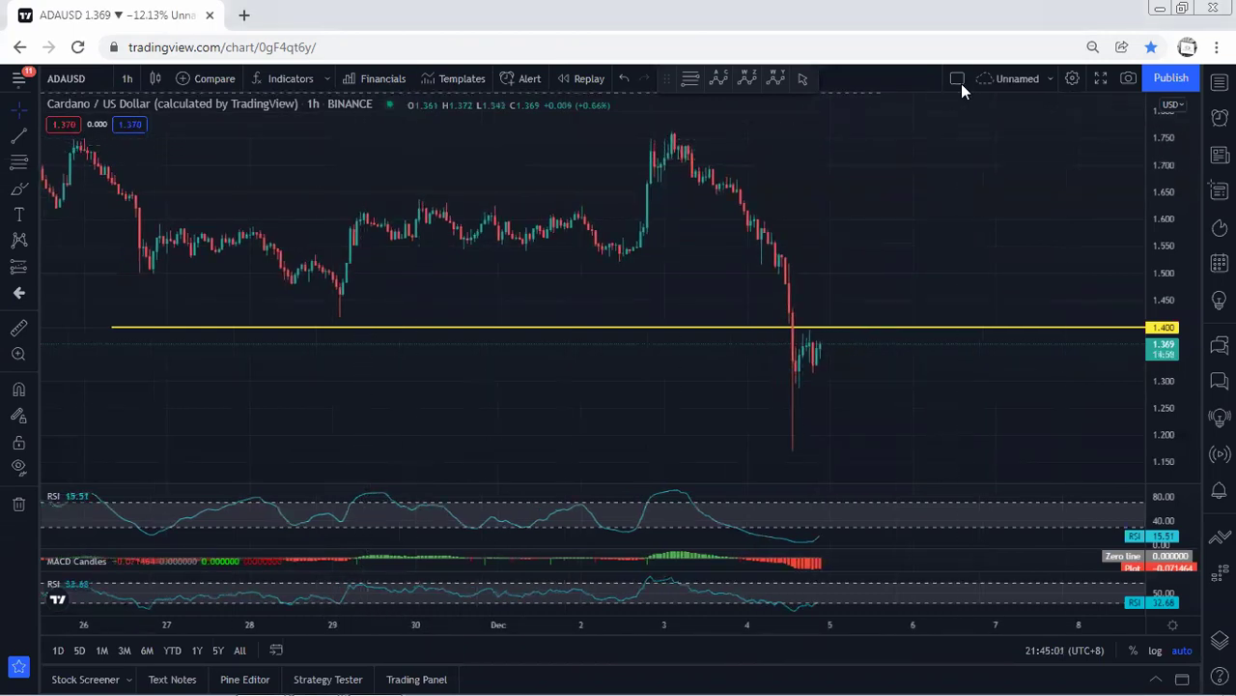